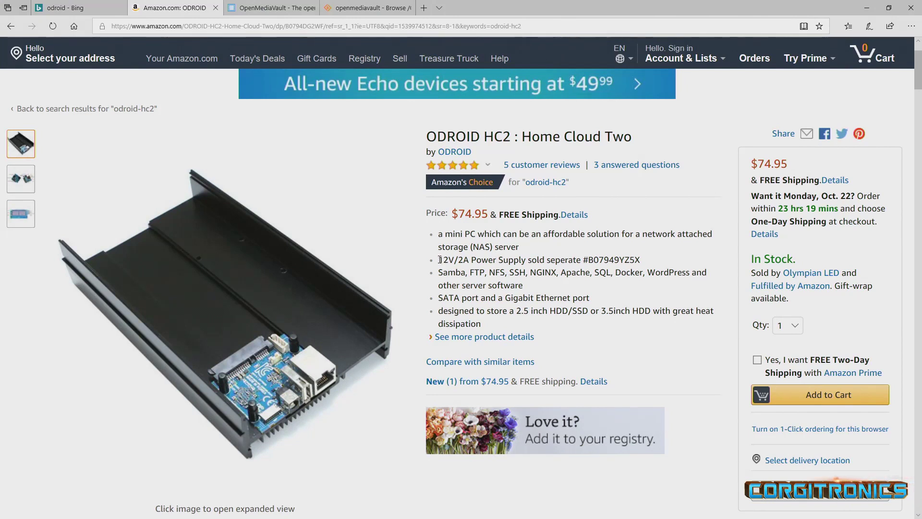
Highlight the 12V/2A power supply note and 2 GHz processor speed, then look up Exynos 5000 Series
{"action": "left_click_drag", "start_coordinate": [438, 259], "coordinate": [472, 259]}
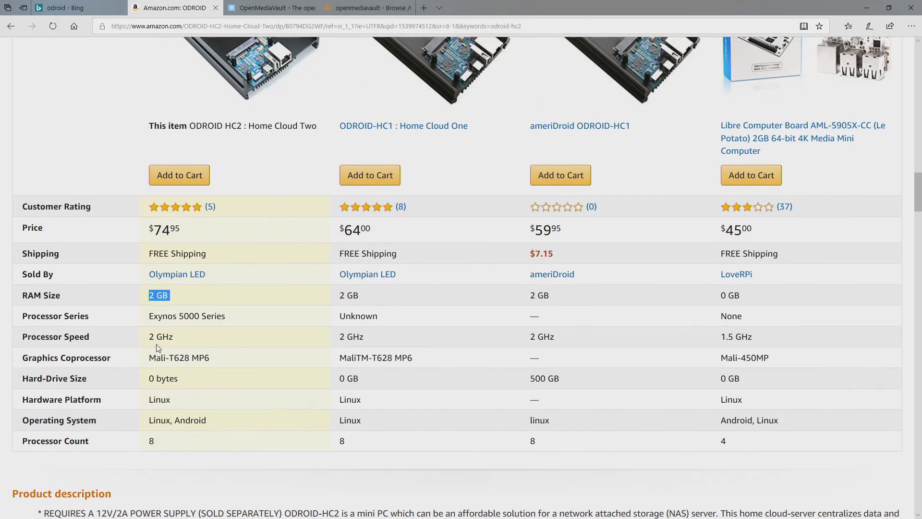
{"action": "left_click_drag", "start_coordinate": [150, 338], "coordinate": [185, 339]}
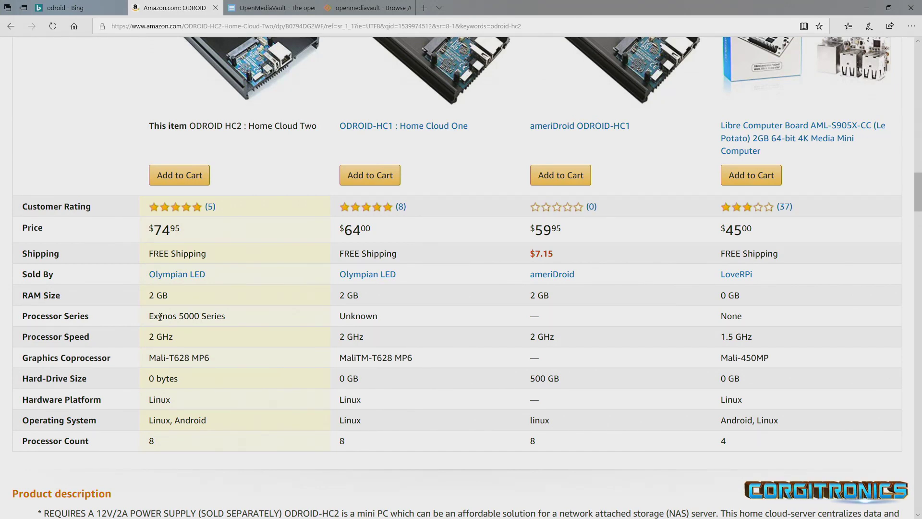
{"action": "right_click", "coordinate": [205, 326]}
Read down the openmediavault homepage, briefly highlighting the openmediavault heading
{"action": "scroll", "coordinate": [239, 441], "scroll_direction": "down", "scroll_amount": 3}
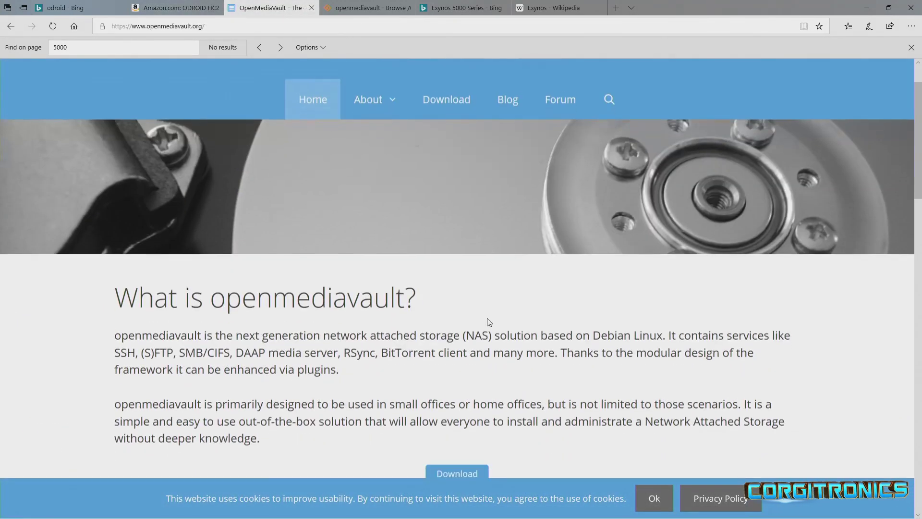
{"action": "scroll", "coordinate": [487, 318], "scroll_direction": "down", "scroll_amount": 2}
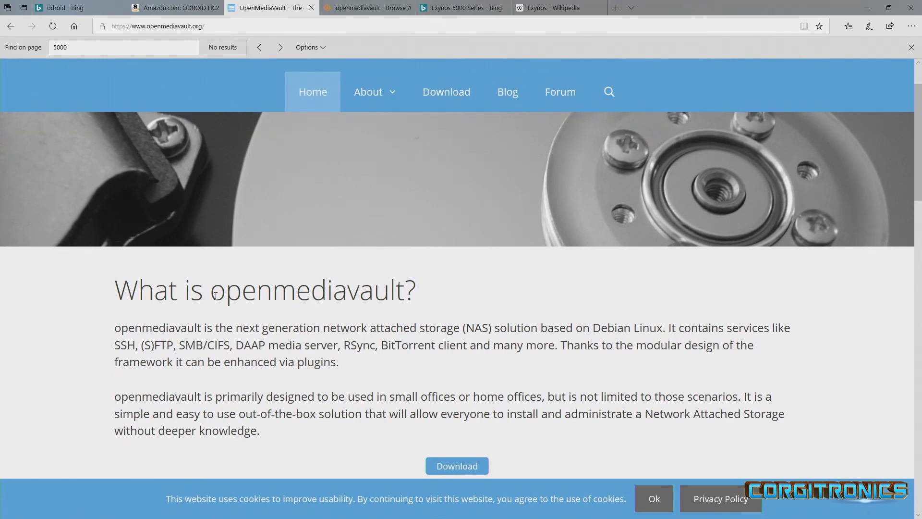
{"action": "left_click_drag", "start_coordinate": [215, 295], "coordinate": [361, 282]}
{"action": "left_click", "coordinate": [365, 315]}
Switch to the openmediavault SourceForge downloads page and scroll to the Odroid images readme
{"action": "mouse_move", "coordinate": [359, 10]}
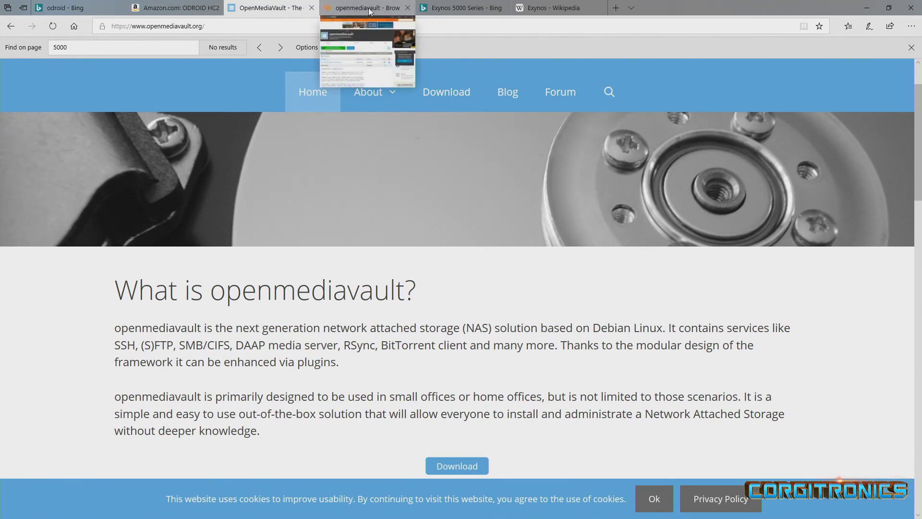
{"action": "left_click", "coordinate": [364, 10]}
{"action": "scroll", "coordinate": [322, 287], "scroll_direction": "down", "scroll_amount": 5}
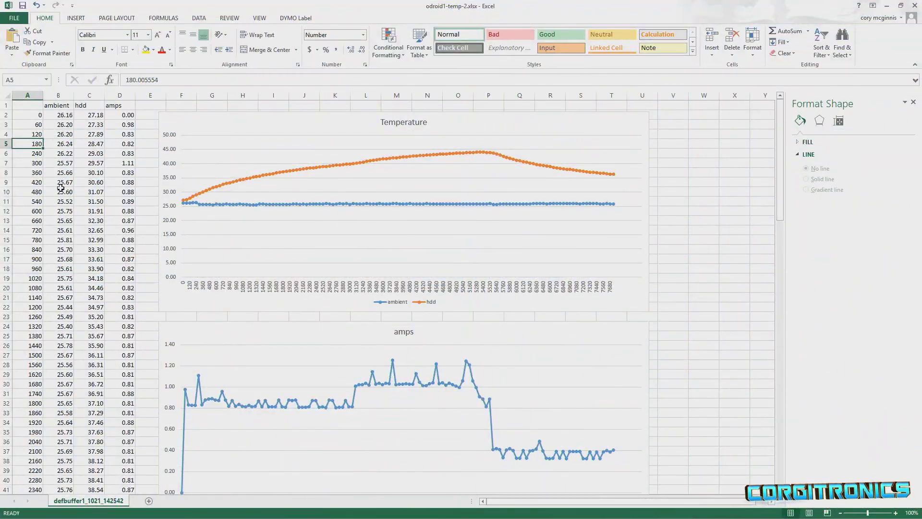
{"action": "left_click", "coordinate": [26, 98]}
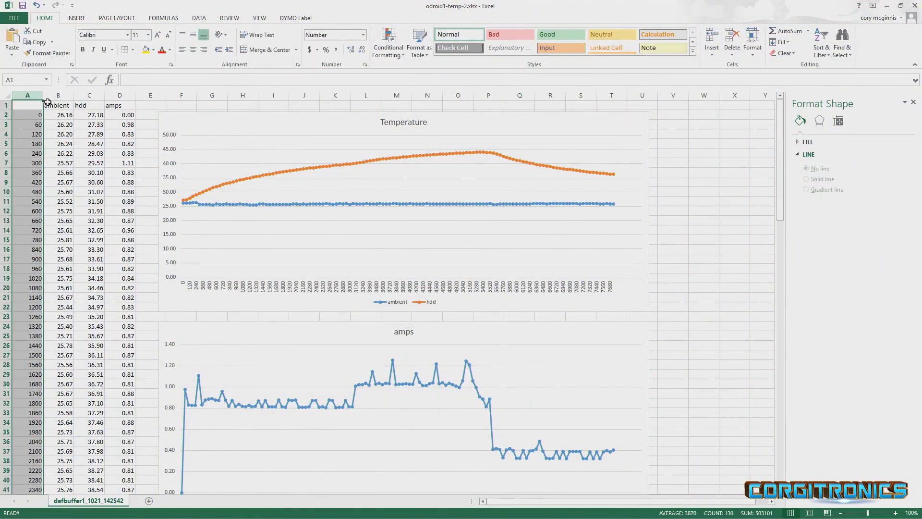
{"action": "left_click", "coordinate": [60, 95]}
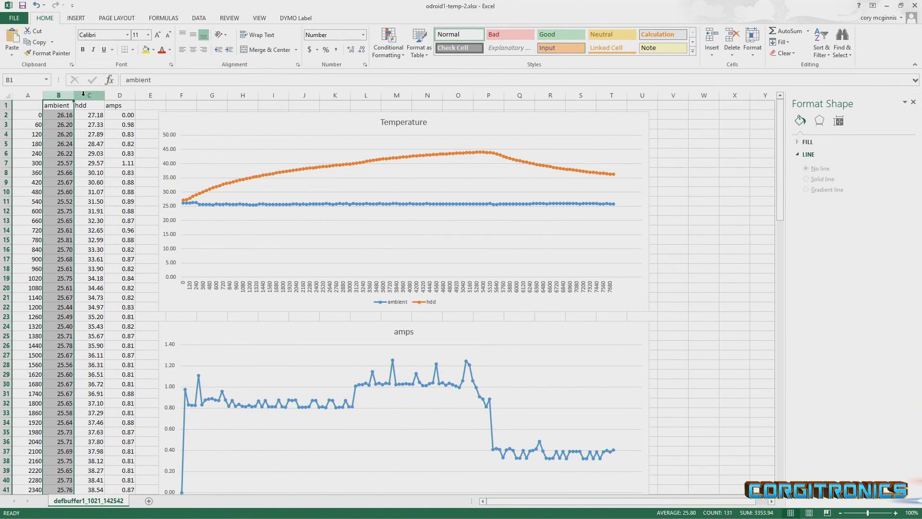
{"action": "left_click", "coordinate": [87, 93]}
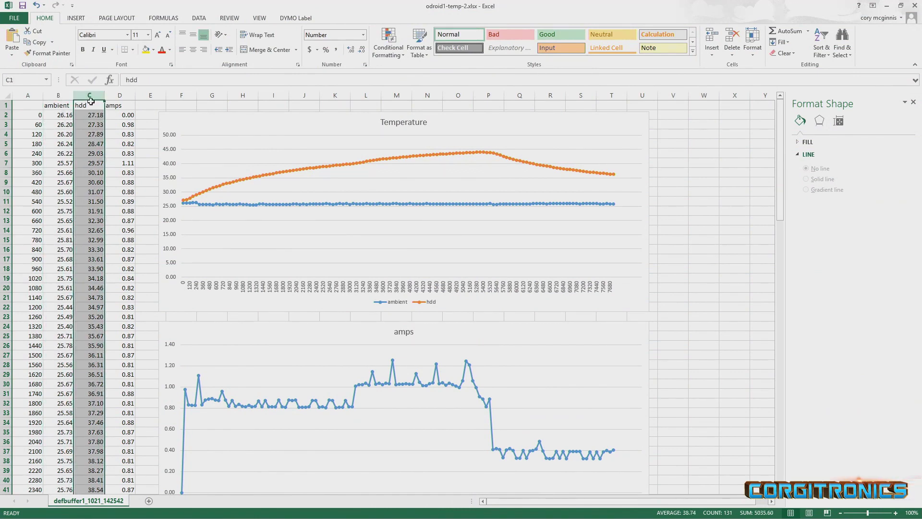
{"action": "left_click", "coordinate": [118, 95]}
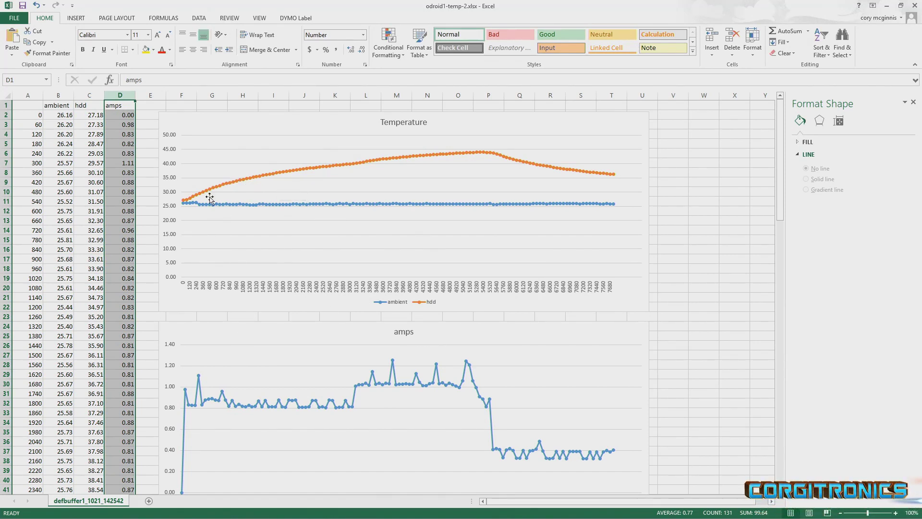
{"action": "mouse_move", "coordinate": [360, 162]}
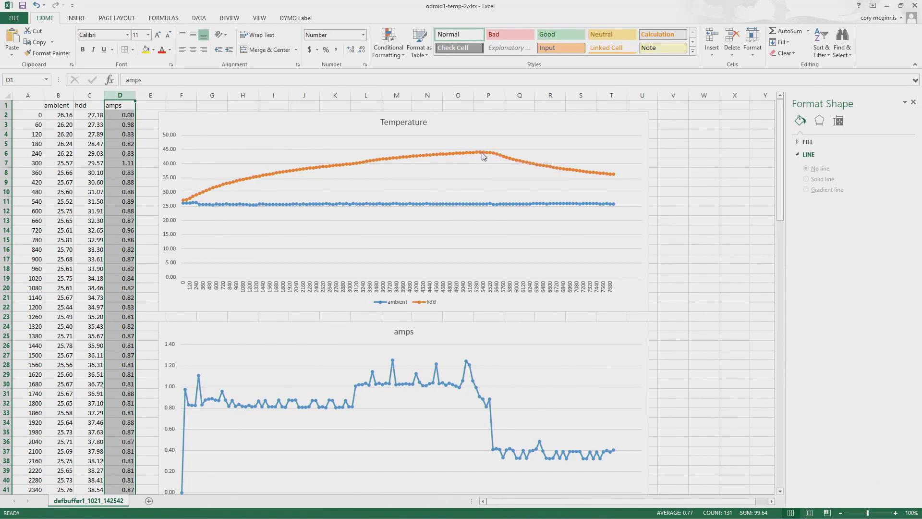
{"action": "mouse_move", "coordinate": [481, 154]}
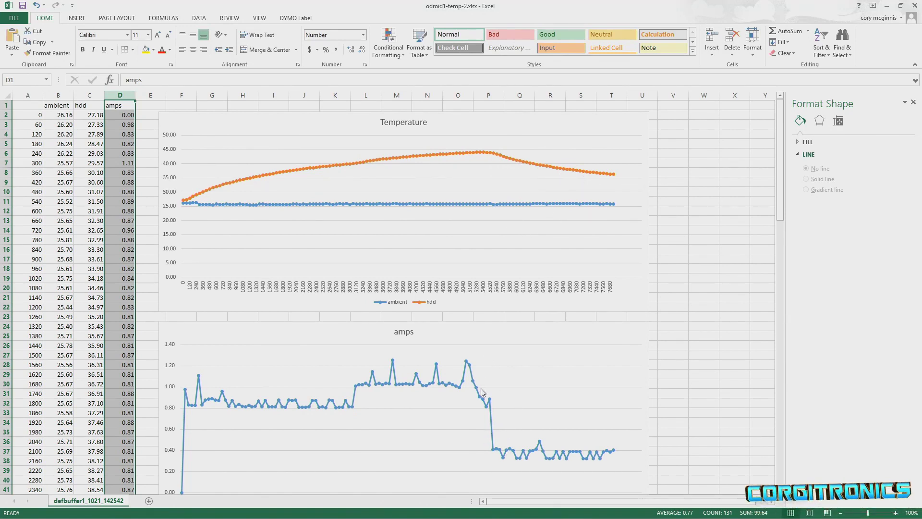
{"action": "mouse_move", "coordinate": [490, 403]}
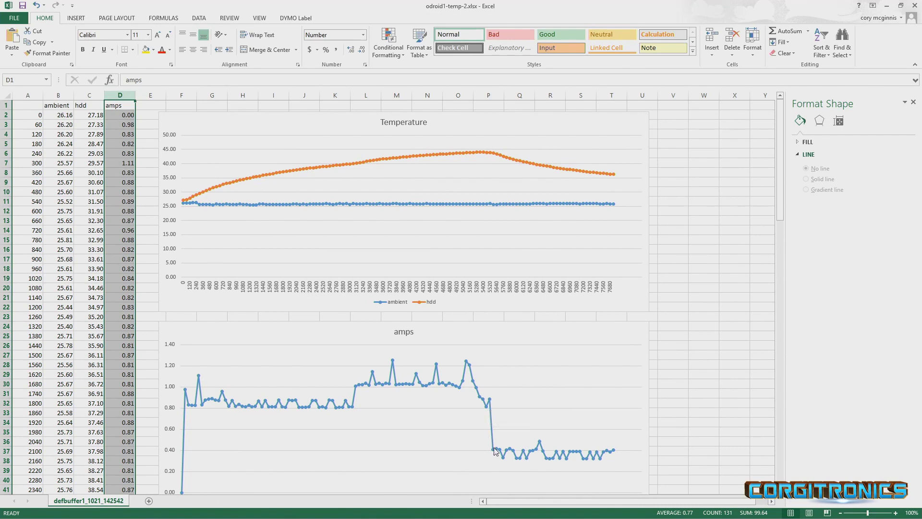
{"action": "mouse_move", "coordinate": [496, 452]}
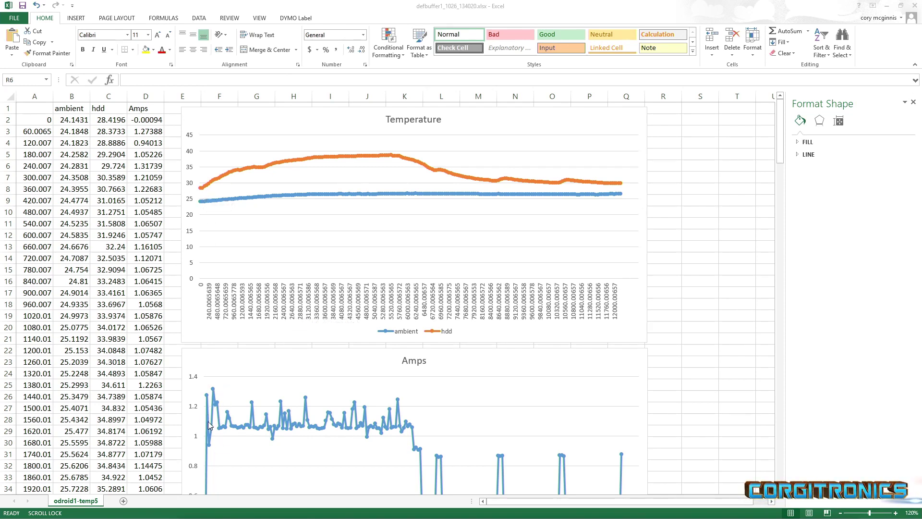
{"action": "mouse_move", "coordinate": [231, 424]}
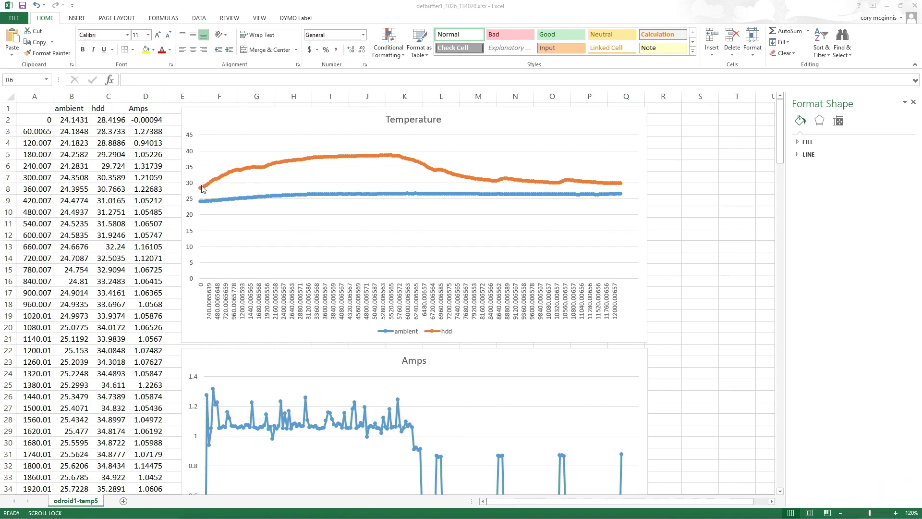
{"action": "mouse_move", "coordinate": [216, 186]}
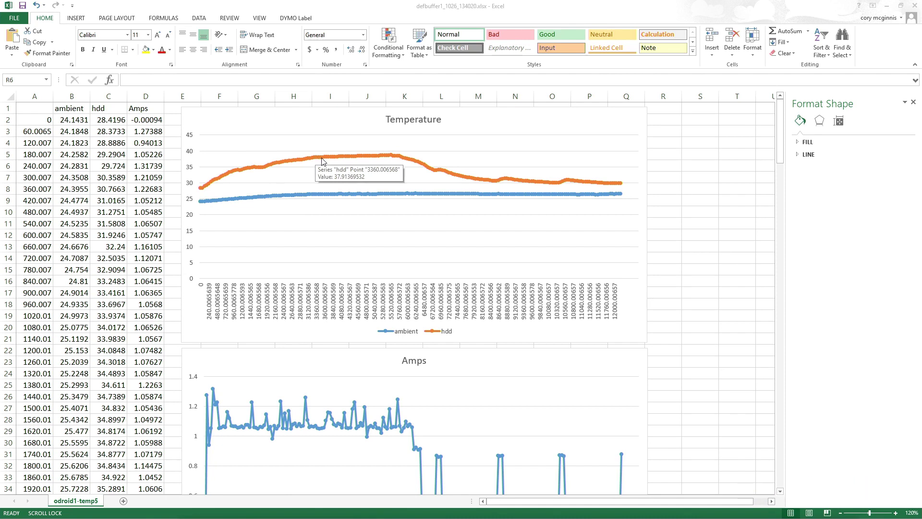
{"action": "mouse_move", "coordinate": [381, 156]}
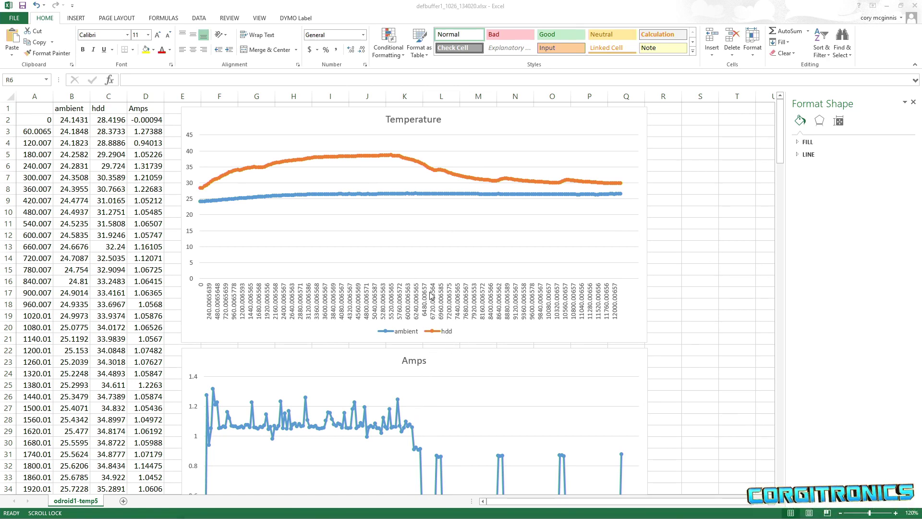
{"action": "scroll", "coordinate": [461, 385], "scroll_direction": "down", "scroll_amount": 3}
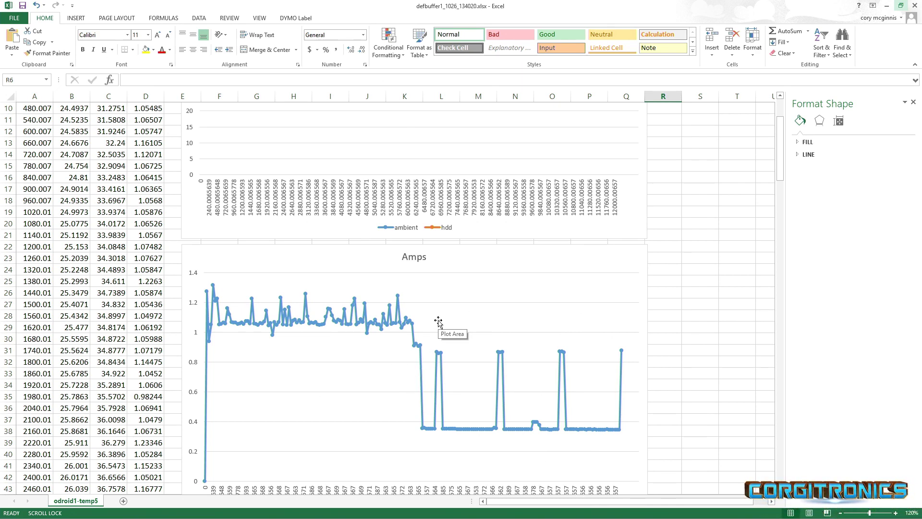
{"action": "scroll", "coordinate": [439, 322], "scroll_direction": "up", "scroll_amount": 3}
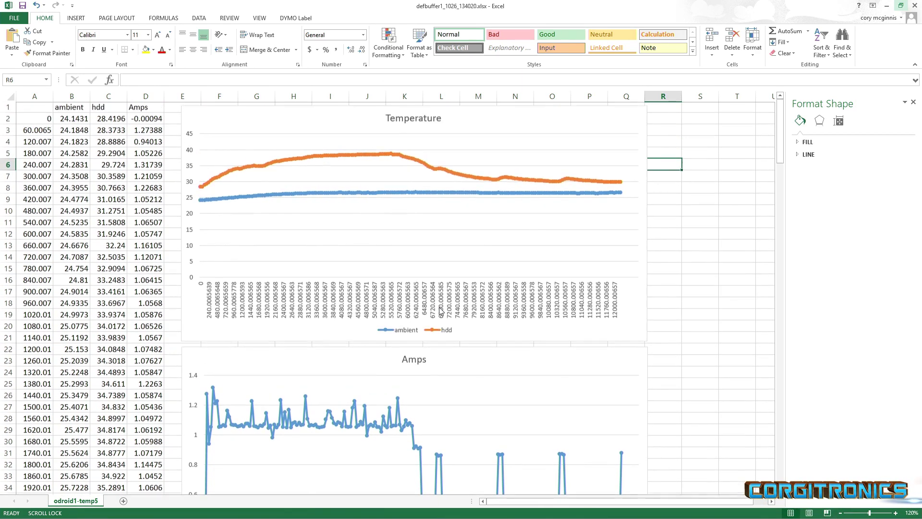